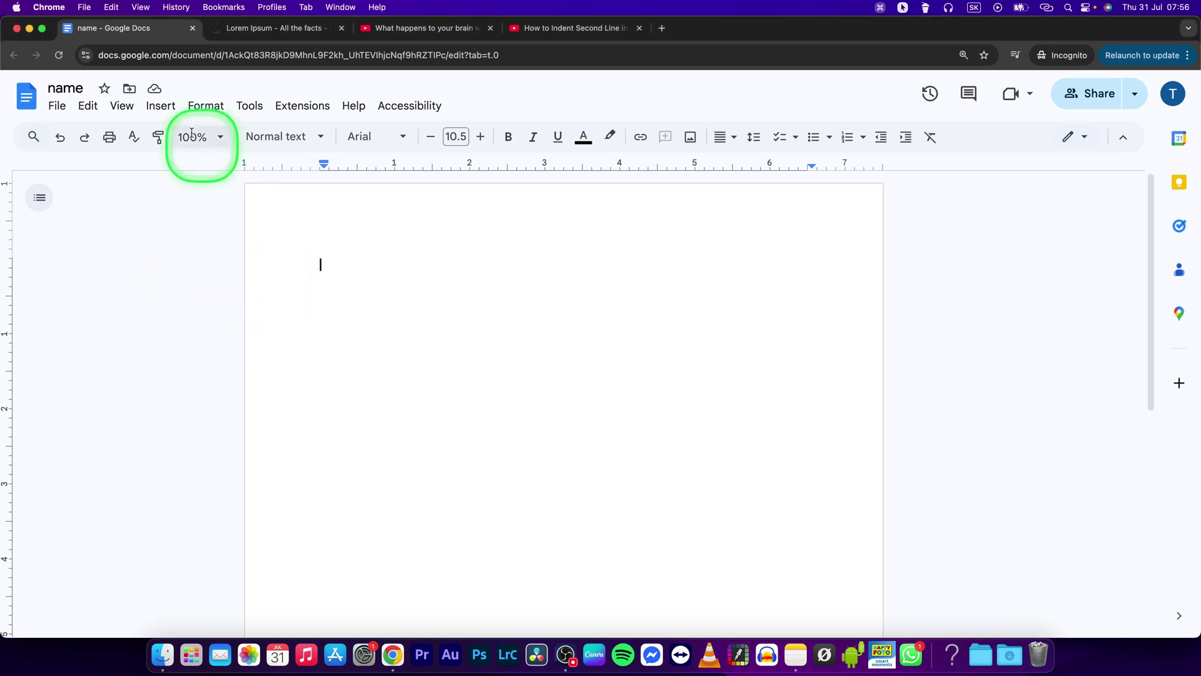
Step: Create a new drawing from the Insert menu's Drawing option
click(160, 106)
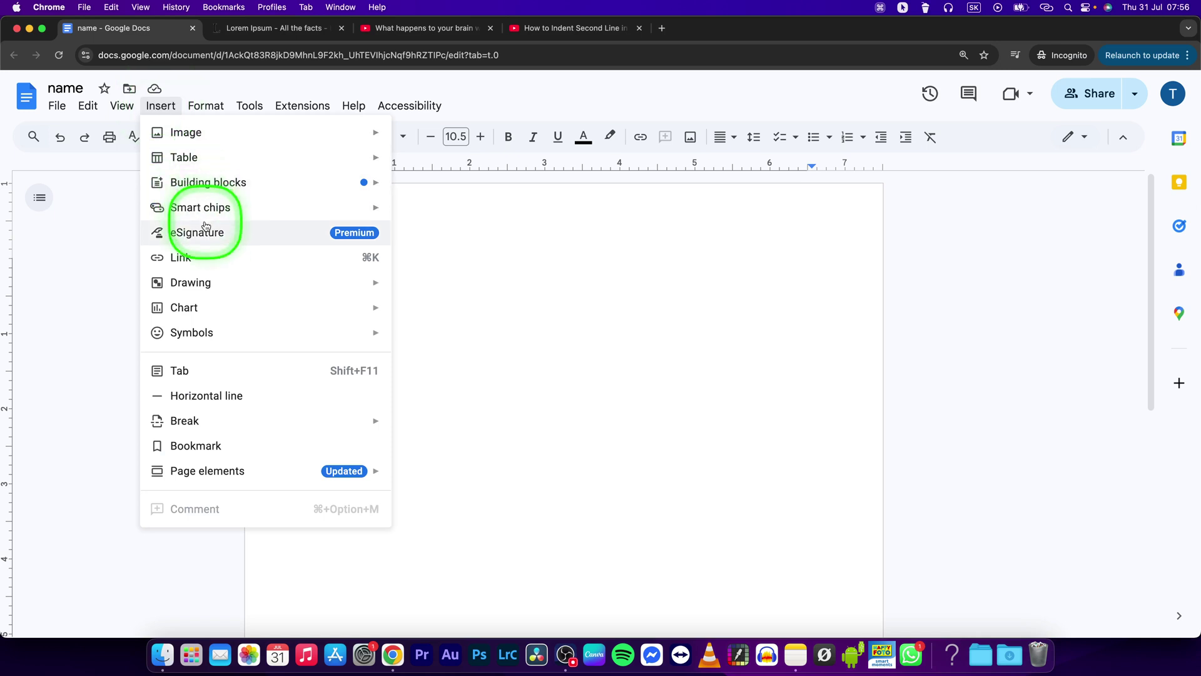
mouse_move(191, 283)
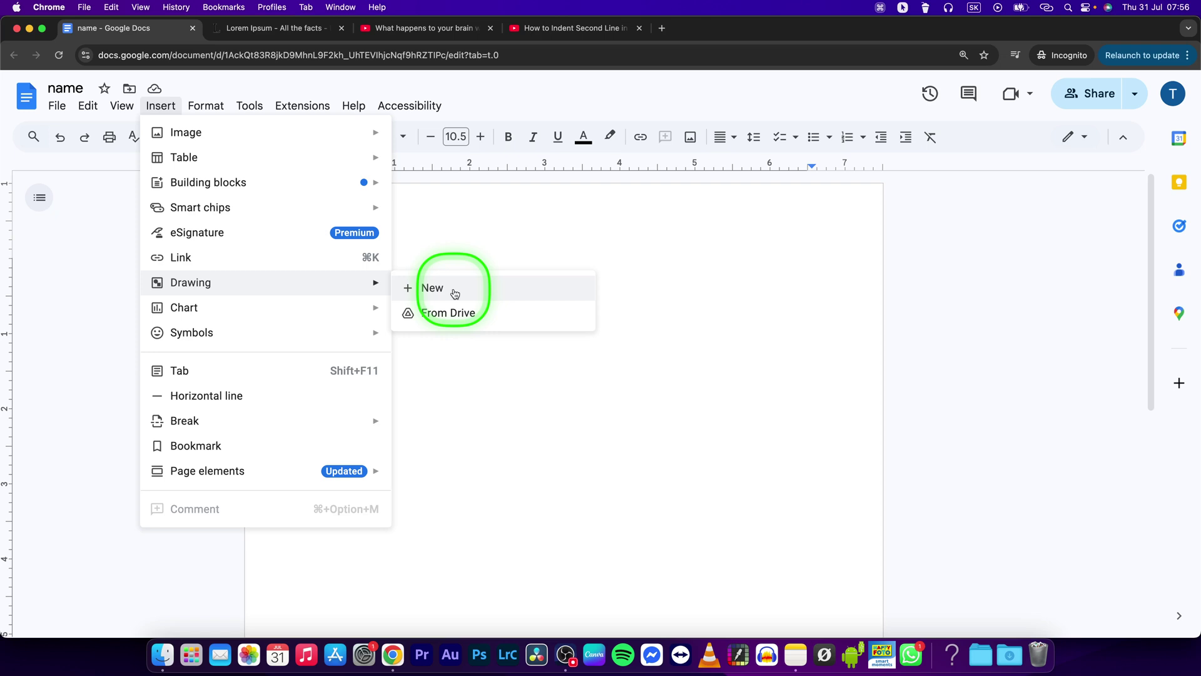
click(421, 290)
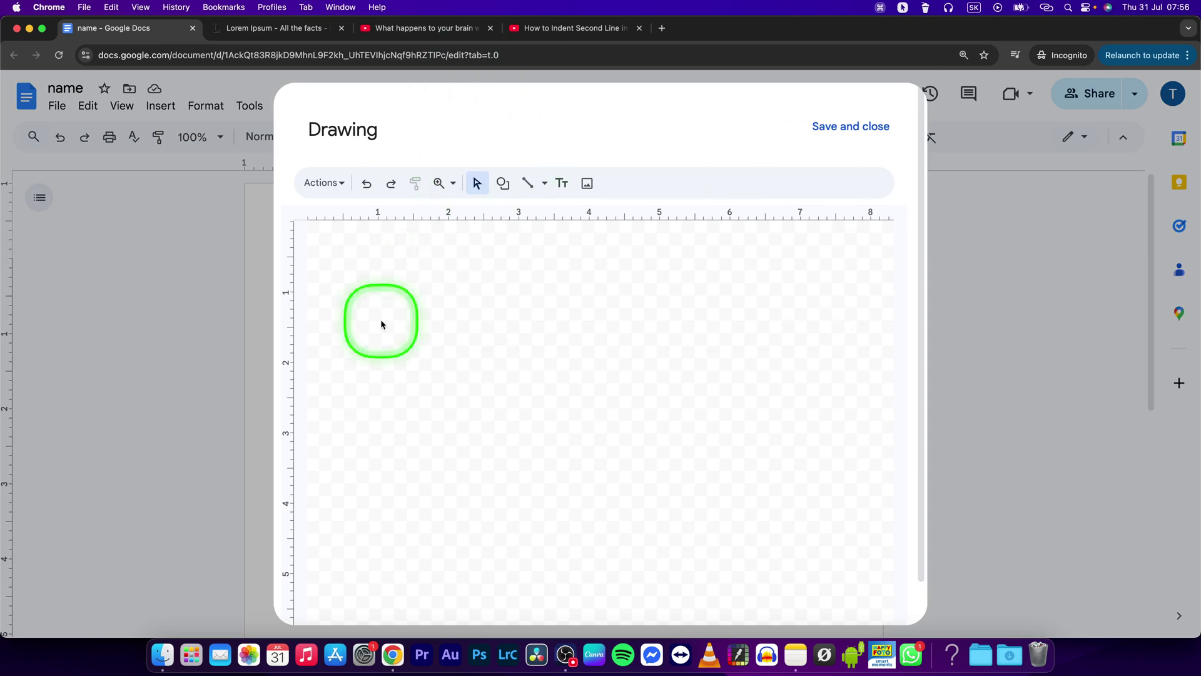
Step: Choose the pie shape from the drawing's Shapes gallery
click(504, 189)
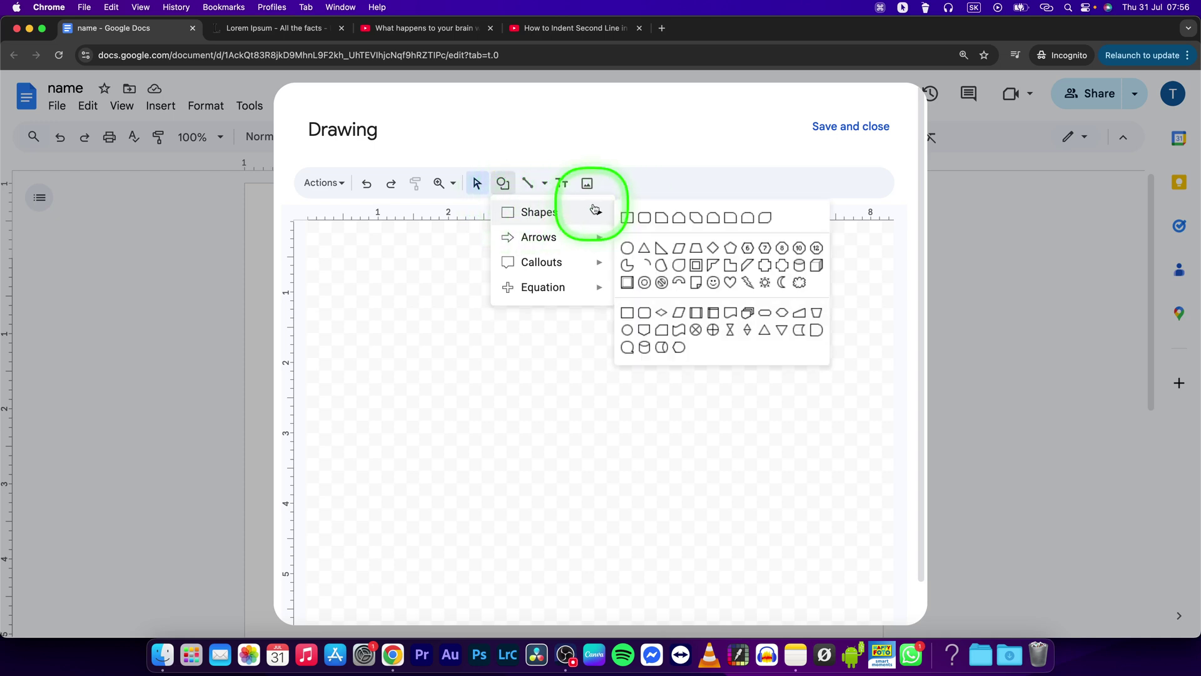
mouse_move(550, 213)
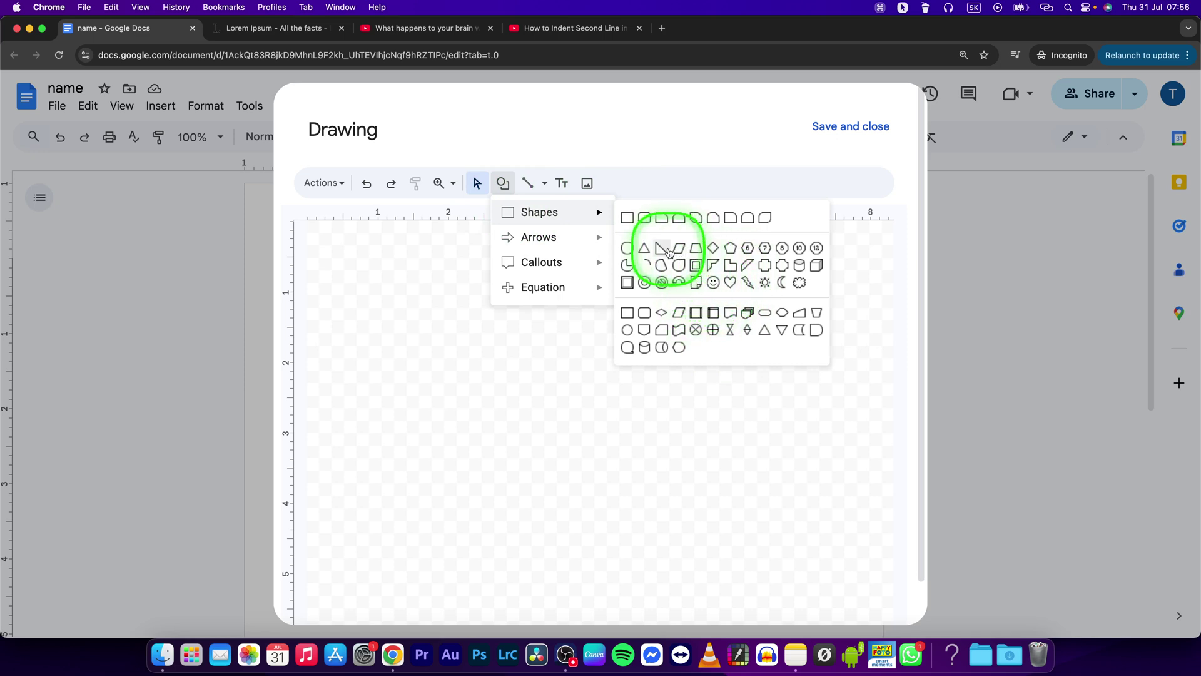
click(628, 270)
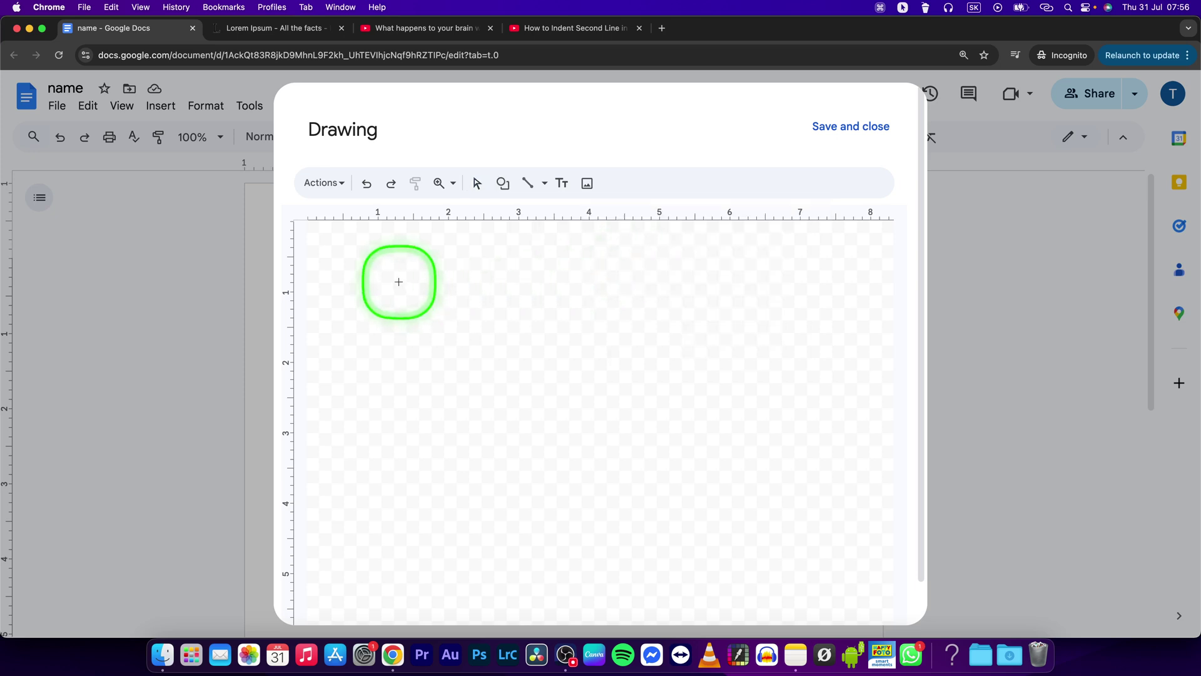
Step: Draw a pie shape, rotate its mouth to face right, shrink it slightly and move it down-right
mouse_move(369, 255)
mouse_down()
mouse_move(604, 512)
mouse_move(692, 492)
mouse_move(711, 395)
mouse_move(580, 494)
mouse_move(519, 440)
mouse_move(551, 403)
mouse_move(538, 411)
mouse_up()
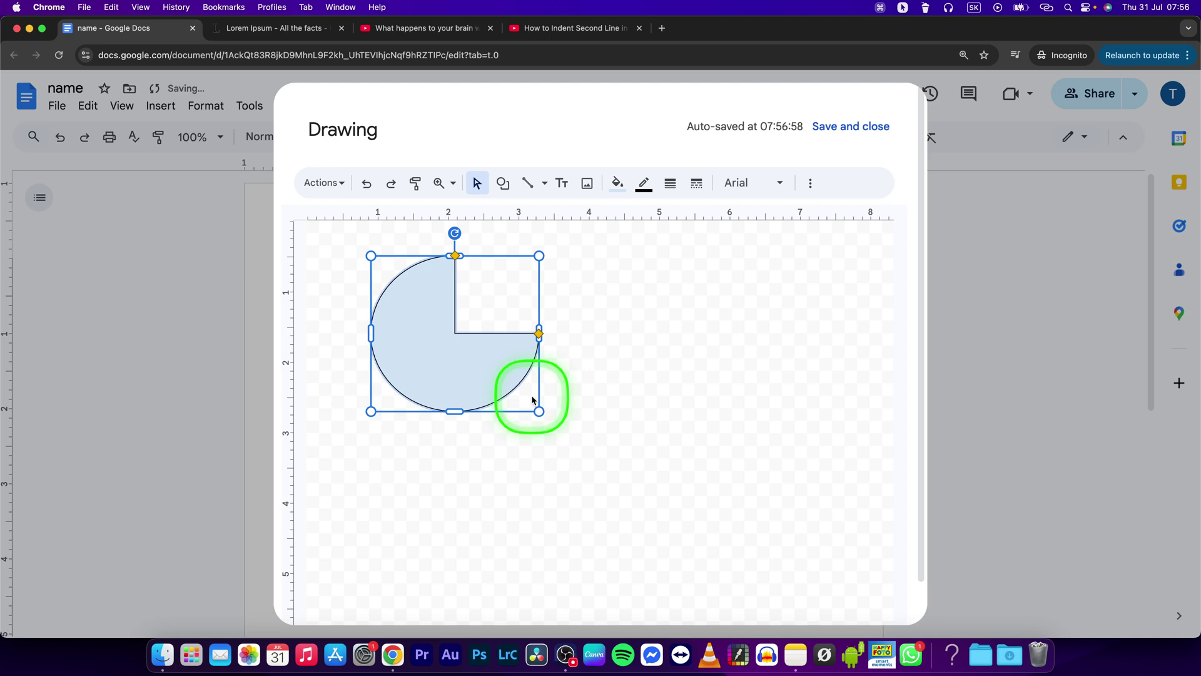
mouse_move(454, 233)
mouse_down()
mouse_move(488, 236)
mouse_move(538, 269)
mouse_move(529, 266)
mouse_up()
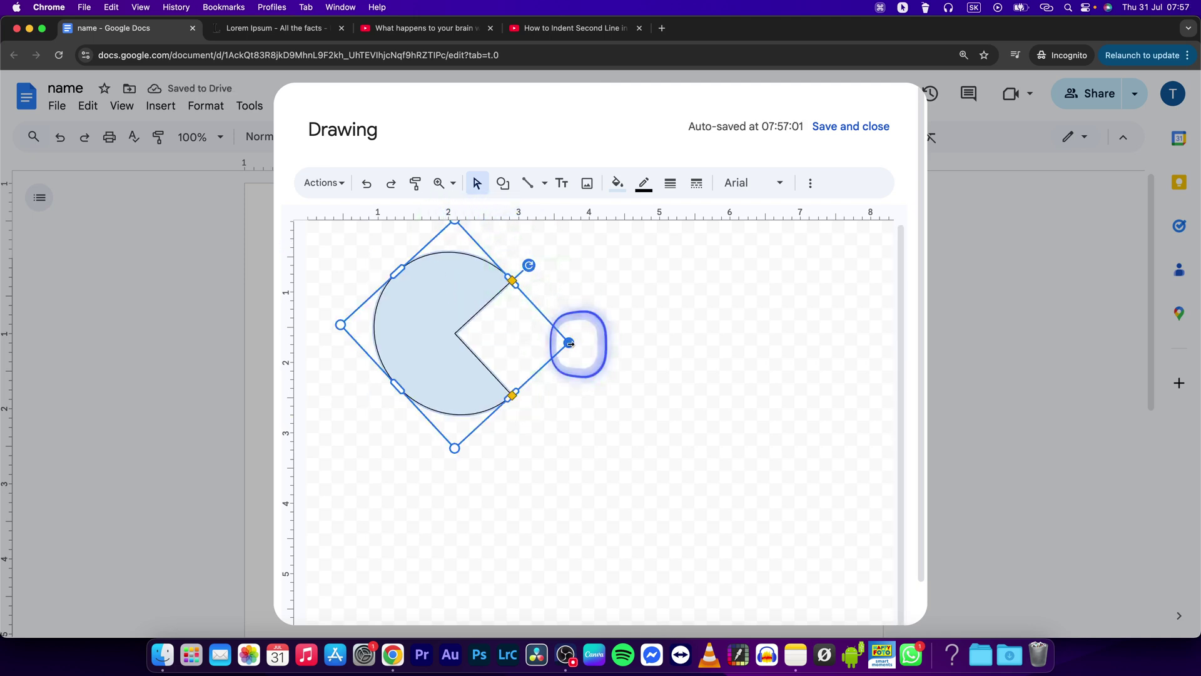
drag(568, 342, 545, 342)
drag(458, 284, 507, 343)
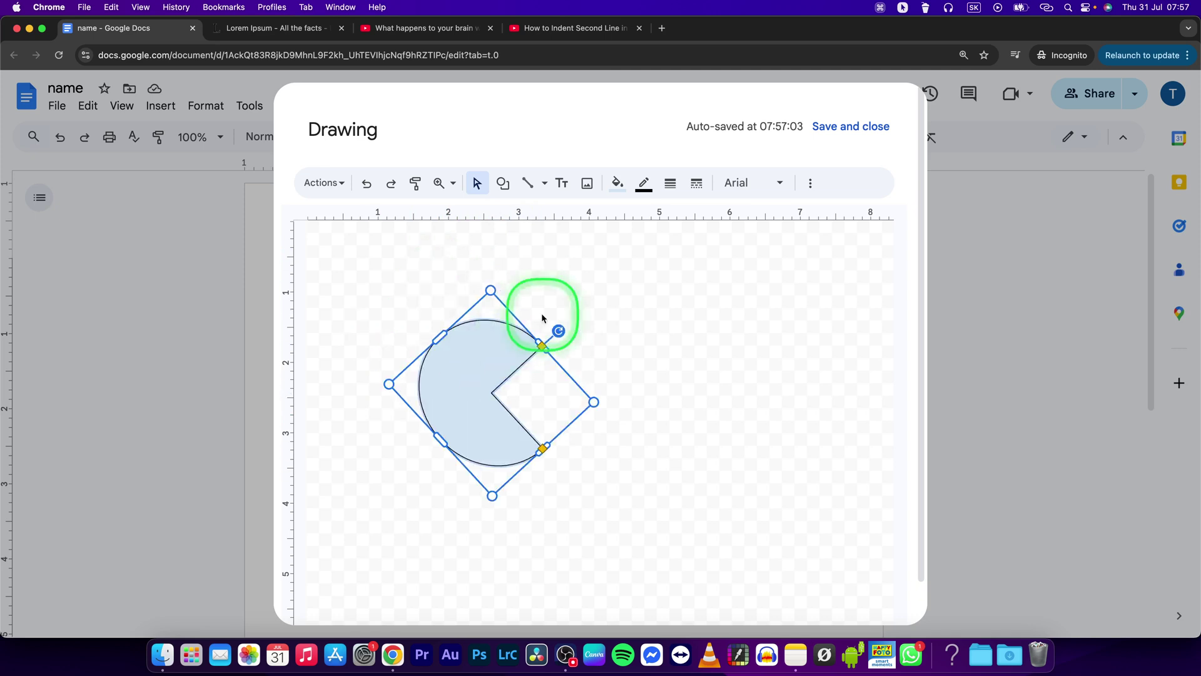
Step: Fill the pie with yellow, shift it further right, and deselect it
click(619, 184)
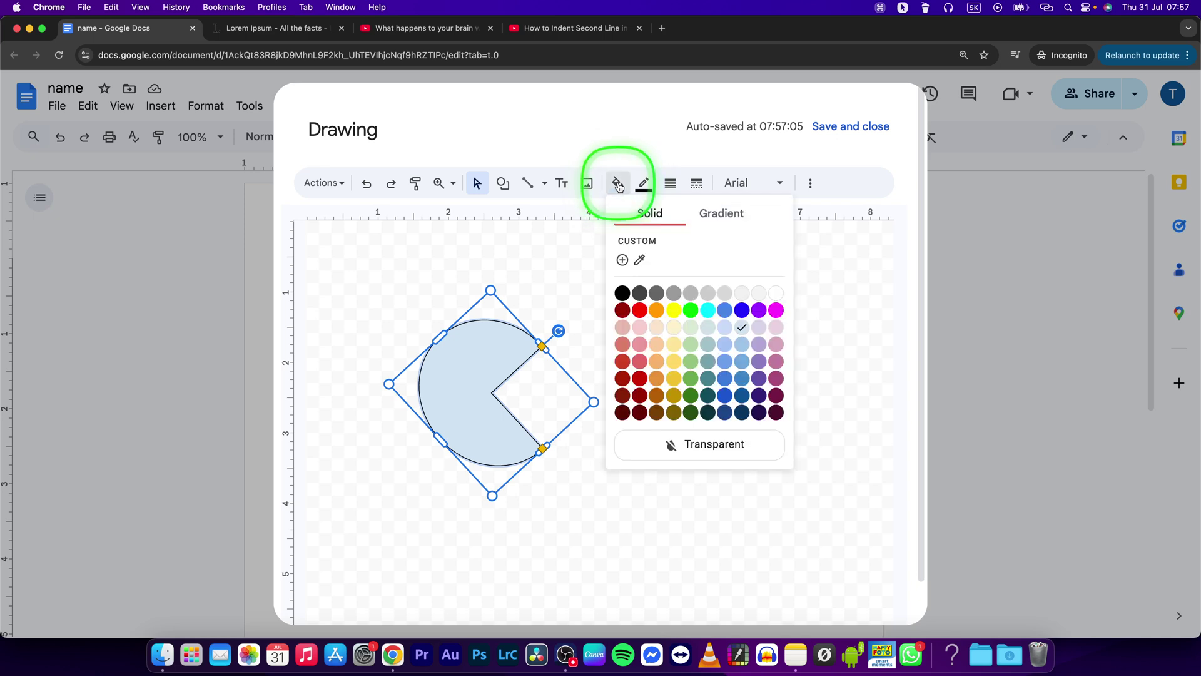
click(674, 310)
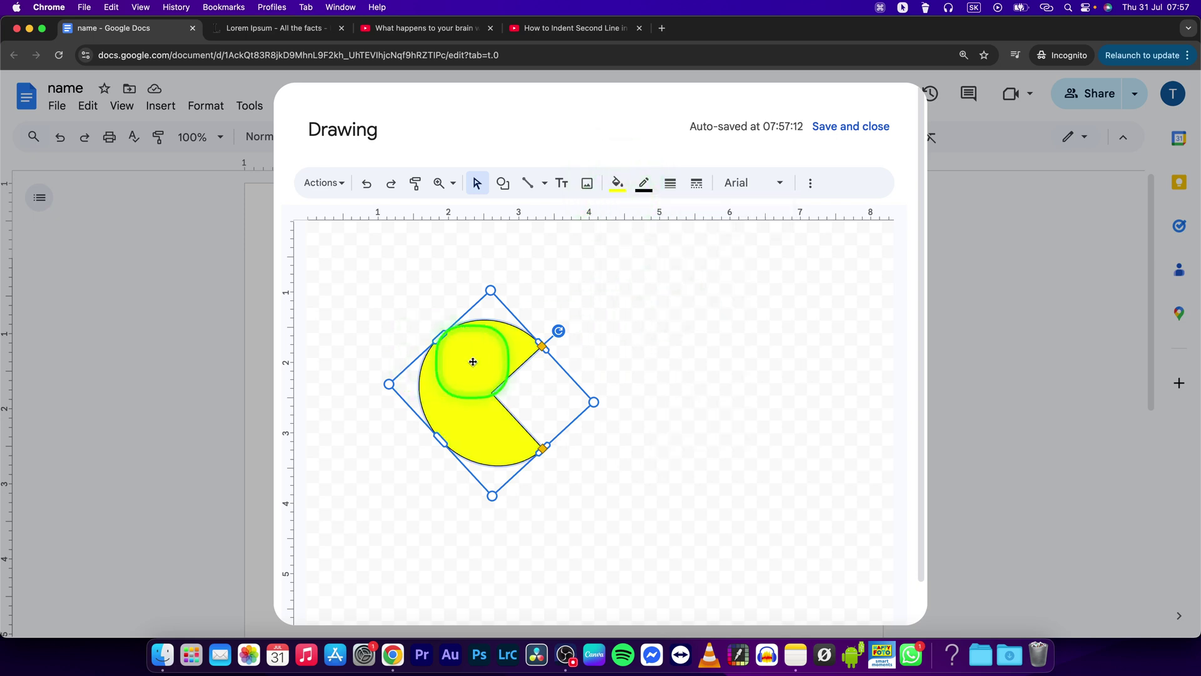
drag(474, 363, 539, 354)
click(714, 303)
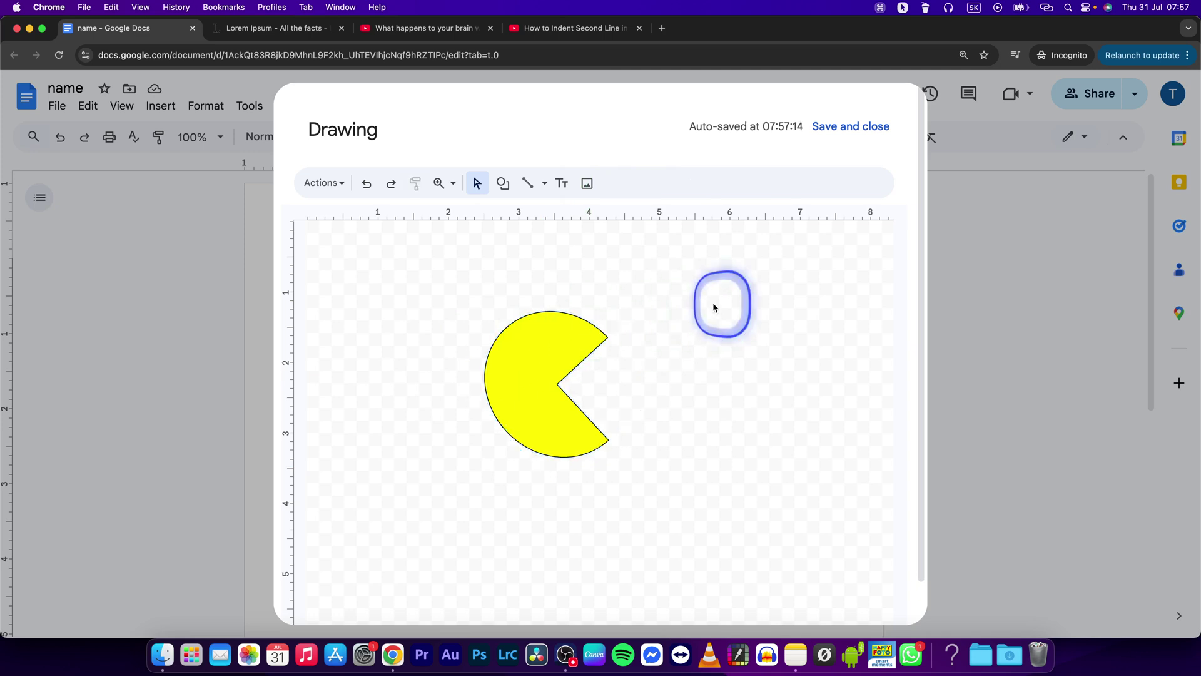
Step: Save the drawing into the document and shrink the inserted Pac-Man image slightly
click(855, 140)
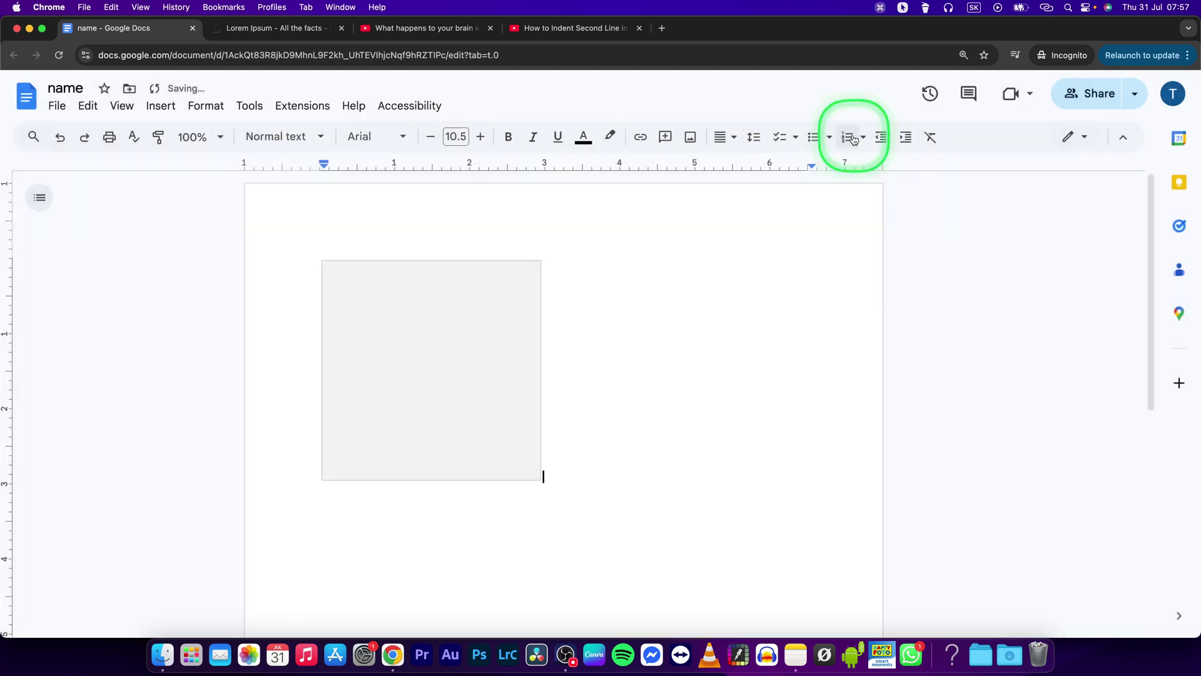
click(603, 497)
click(462, 384)
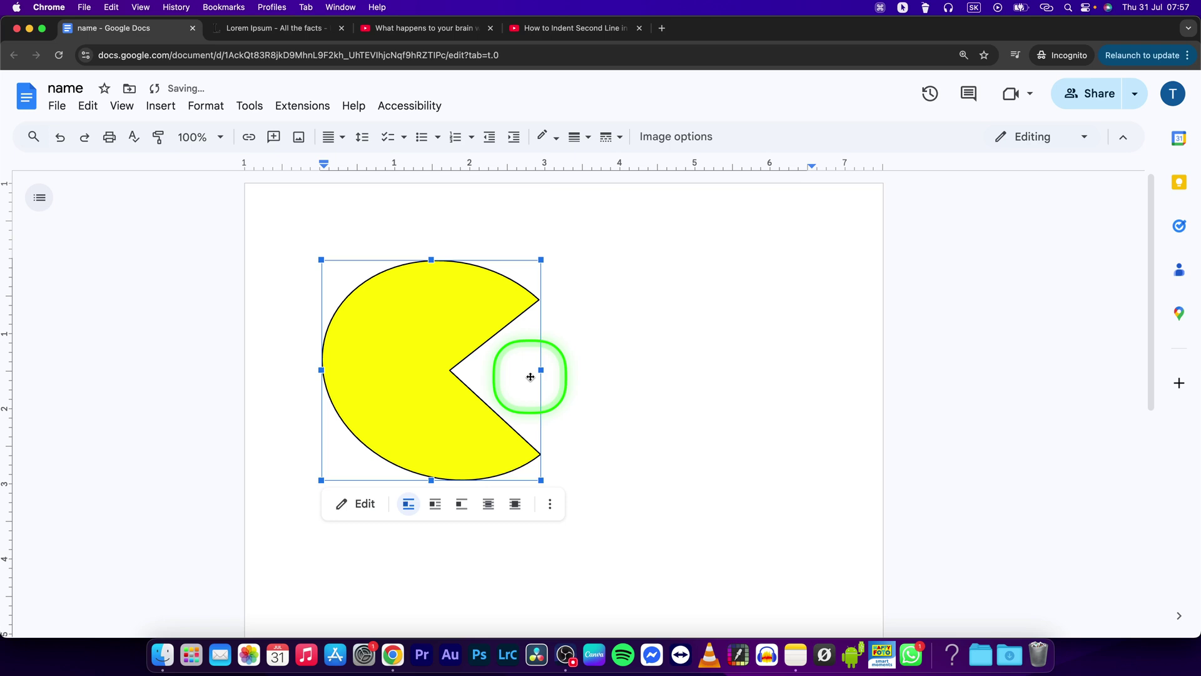
drag(540, 479, 508, 447)
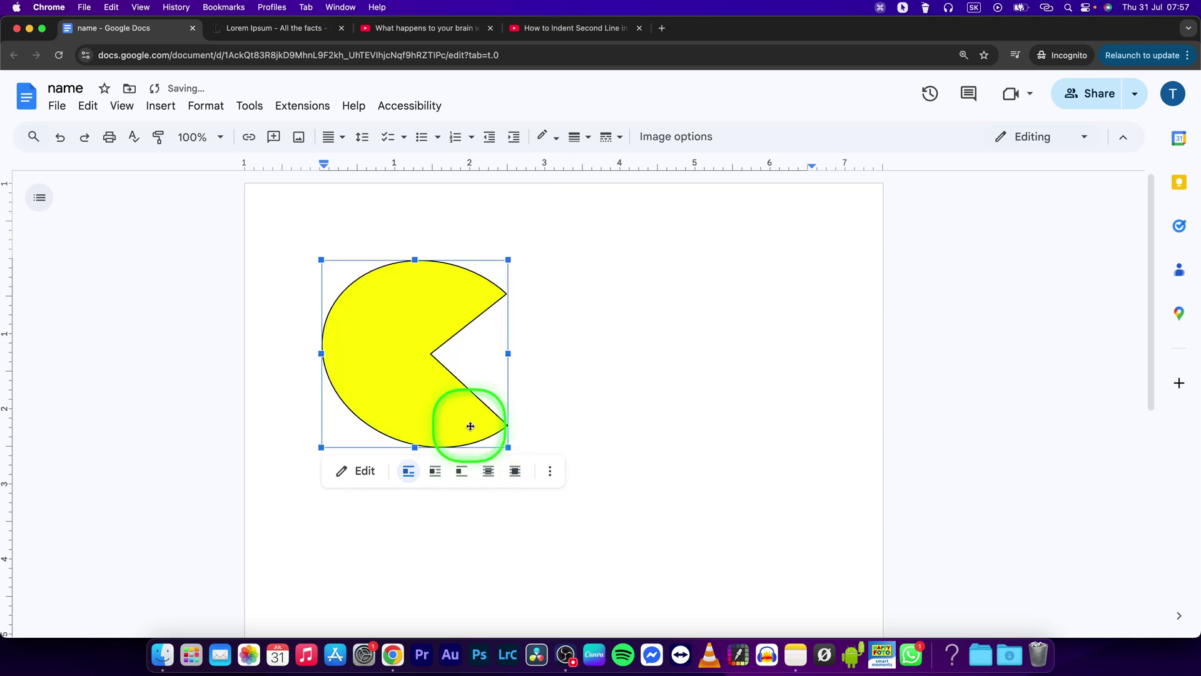
Step: Set the Pac-Man image to In front of text and Fix position on page, then drag it up-right
click(515, 472)
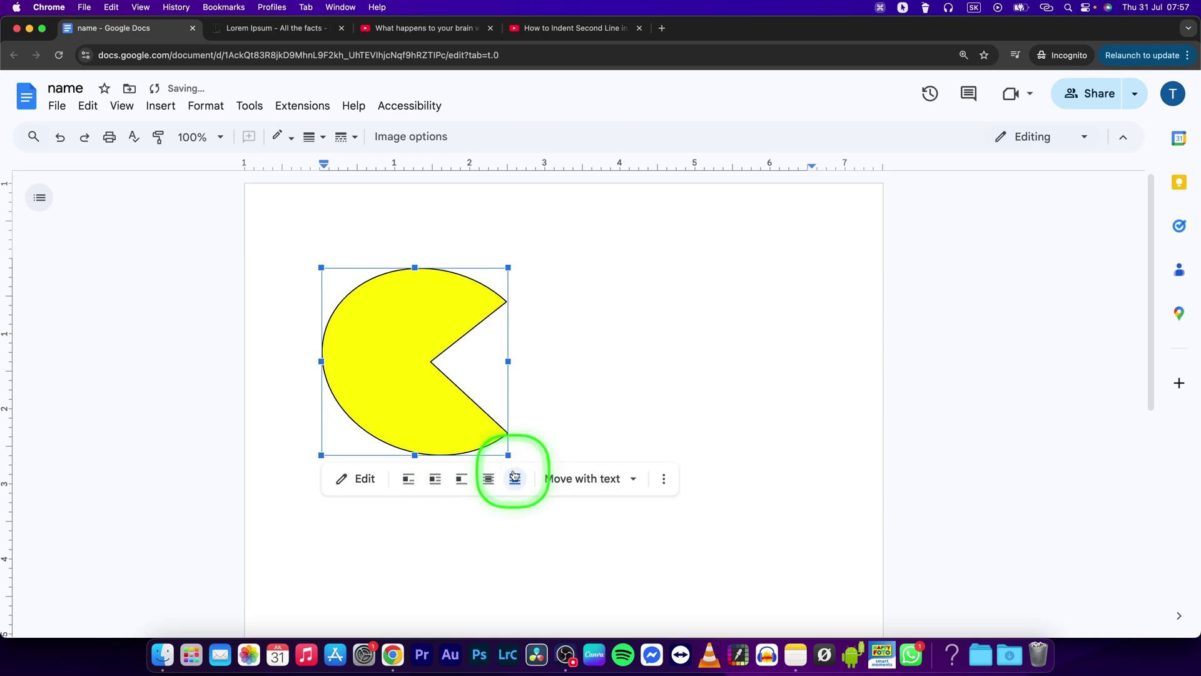
click(581, 482)
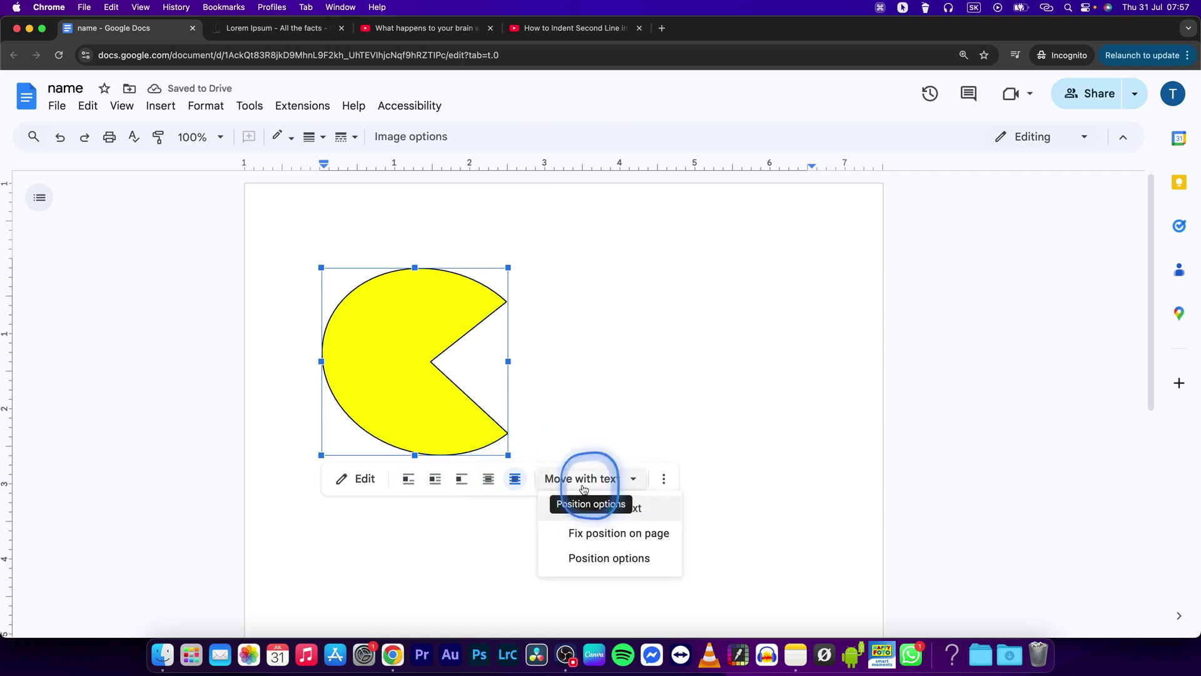
click(607, 535)
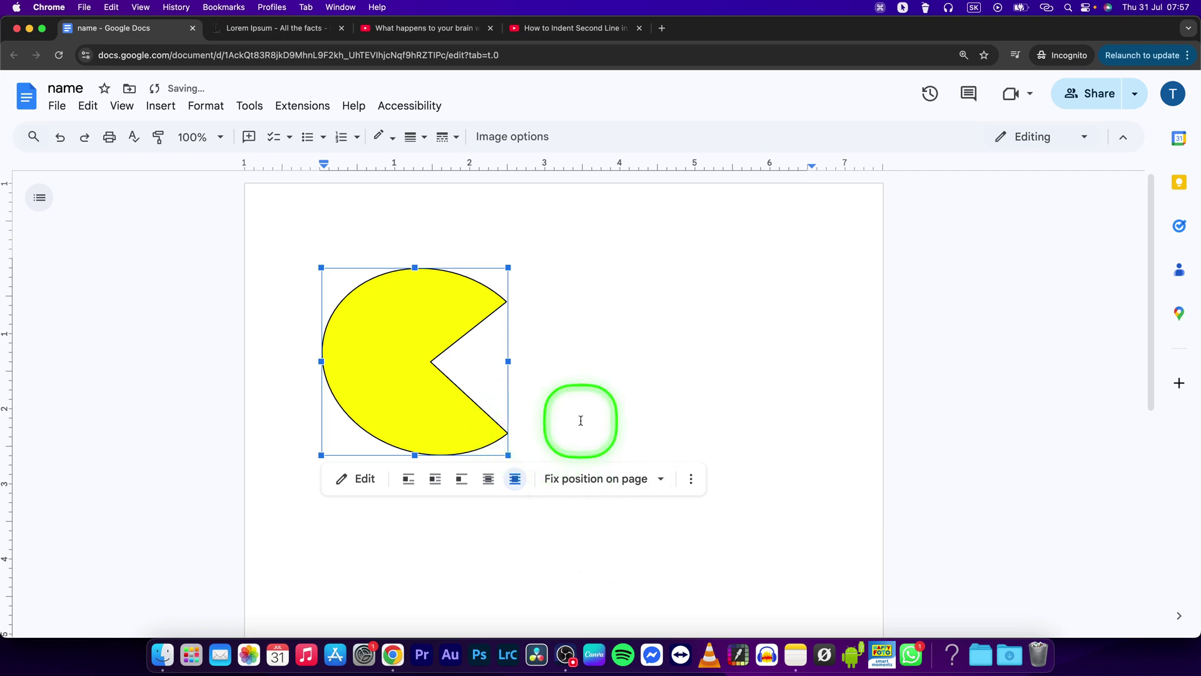
mouse_move(424, 400)
mouse_down()
mouse_move(476, 330)
mouse_move(375, 322)
mouse_move(553, 357)
mouse_up()
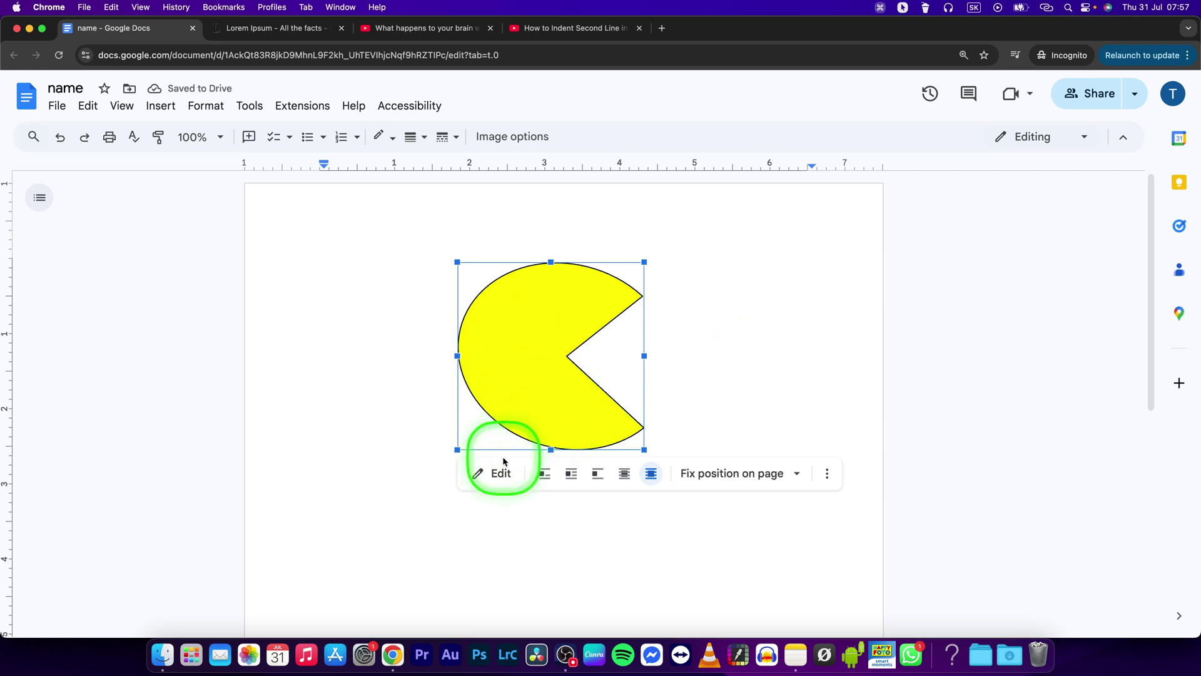
Step: Reopen the drawing, enlarge the Pac-Man shape, save it, then drag the image slightly up and left
click(494, 477)
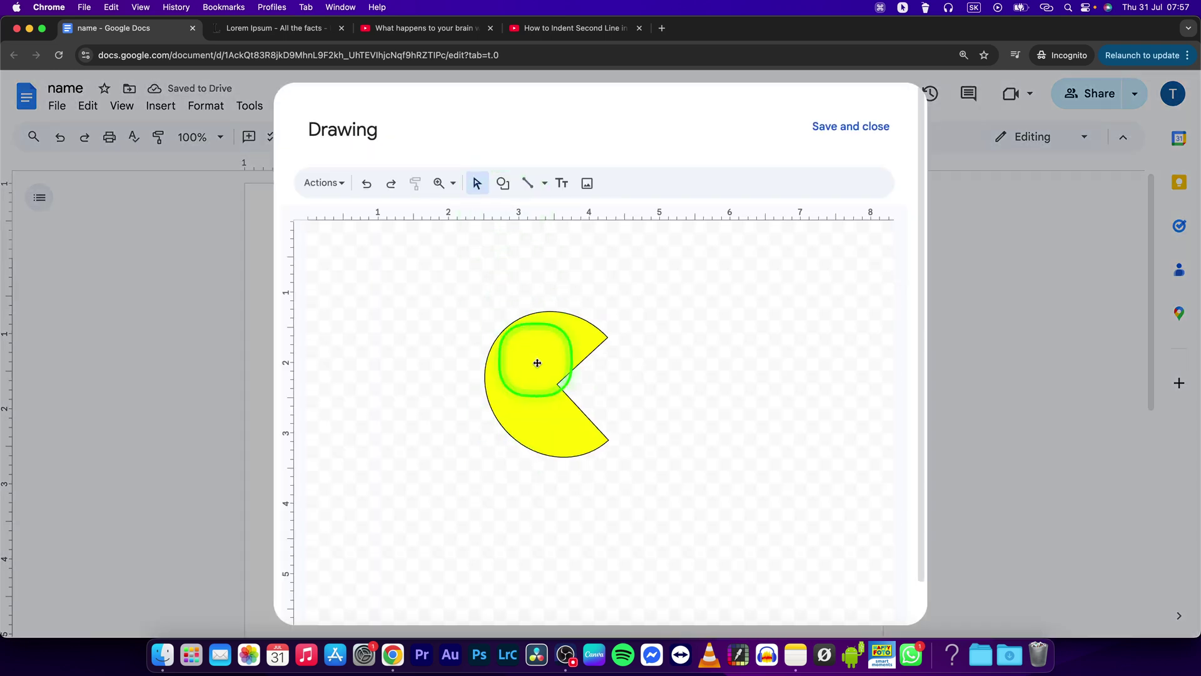
click(536, 362)
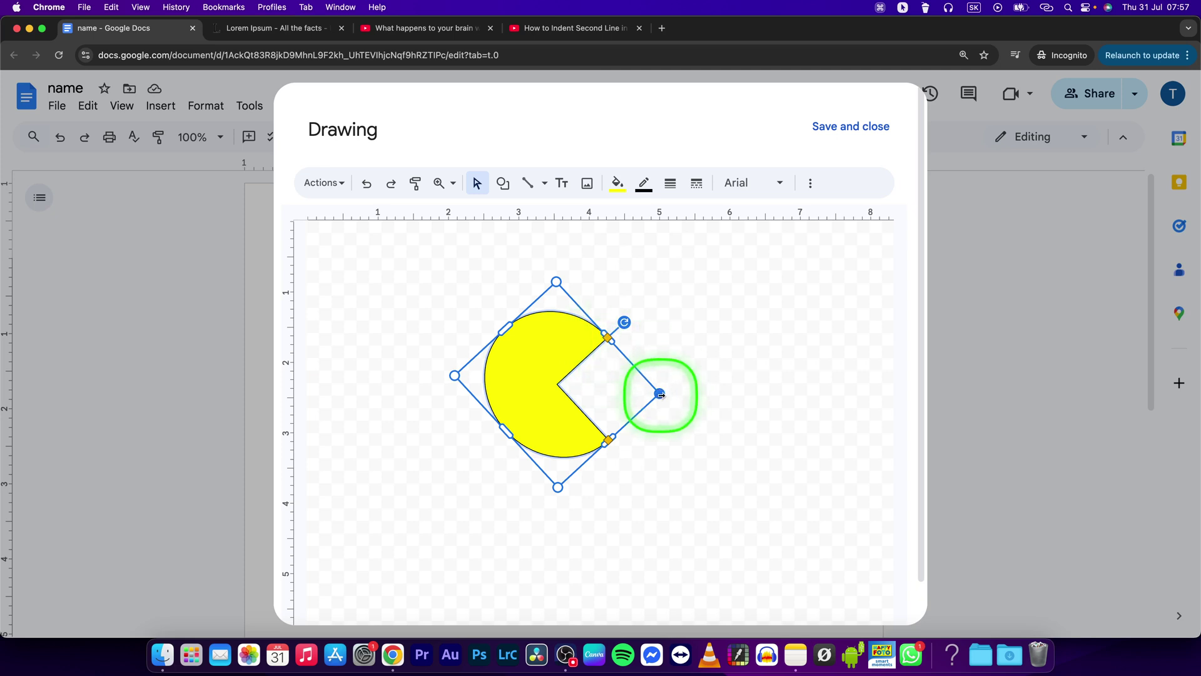
drag(659, 393, 718, 393)
click(856, 129)
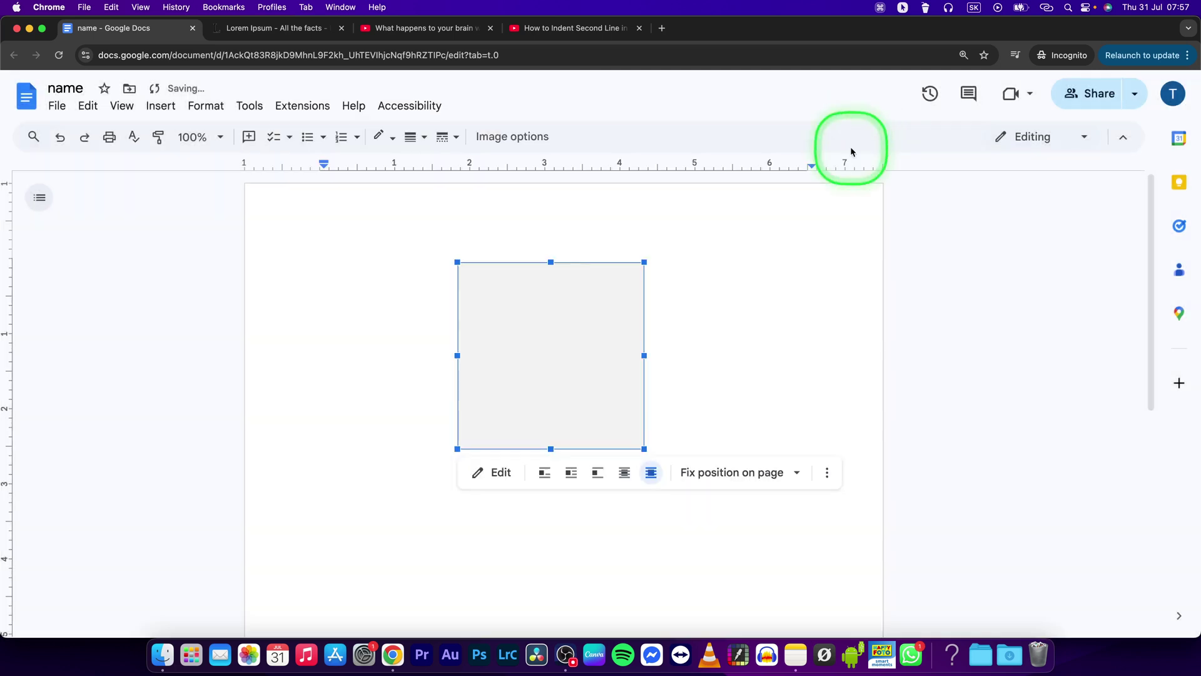
drag(568, 333, 466, 429)
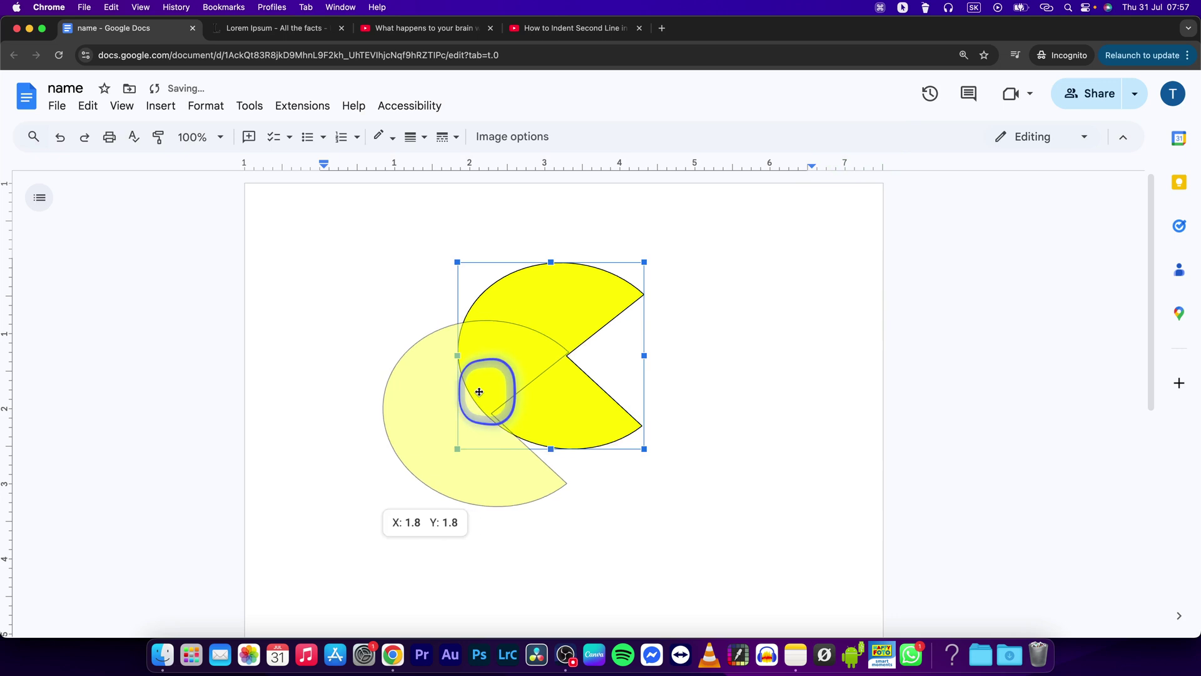
drag(577, 441, 539, 359)
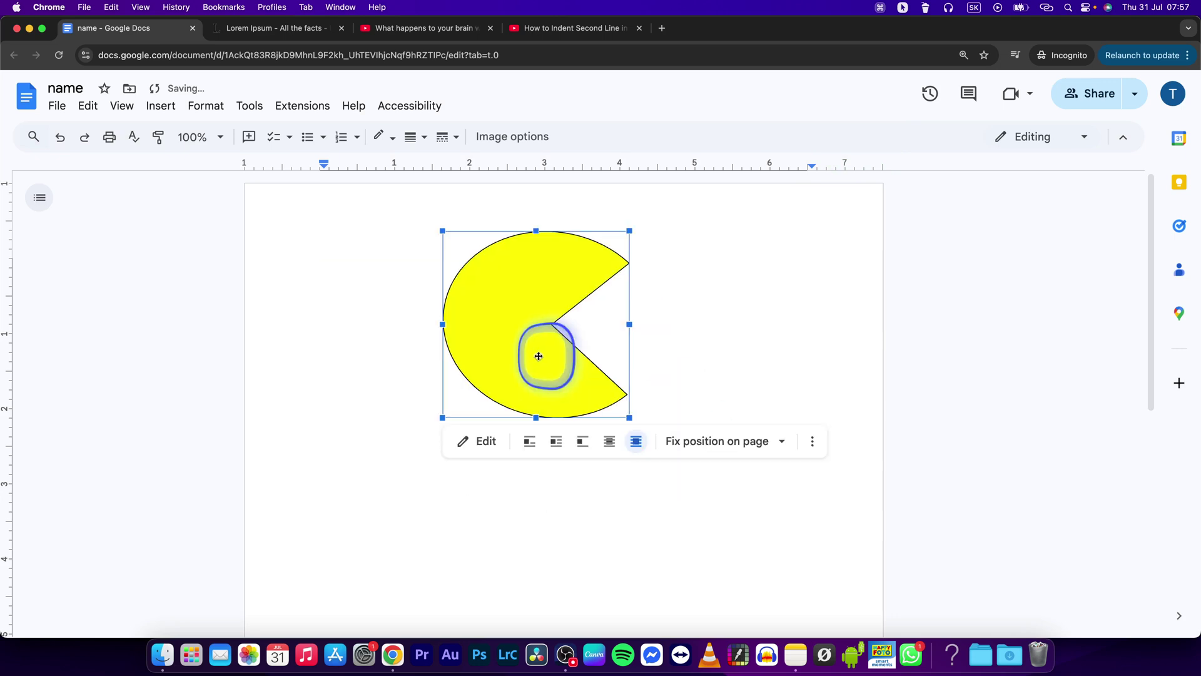